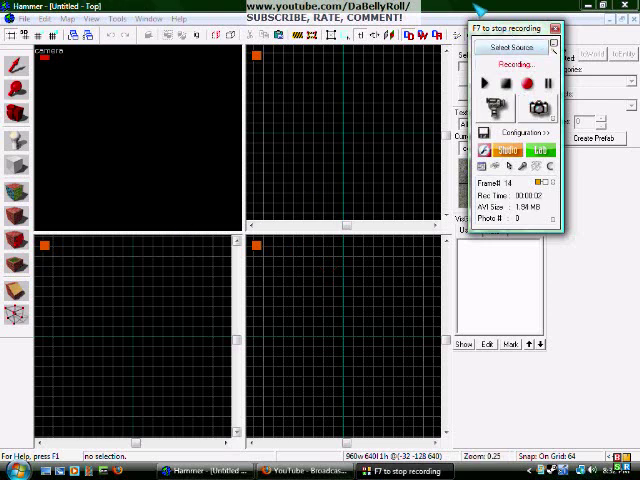
Bring the Hammer level editor in front of the overlapping recording window.
{"action": "left_click", "coordinate": [350, 78]}
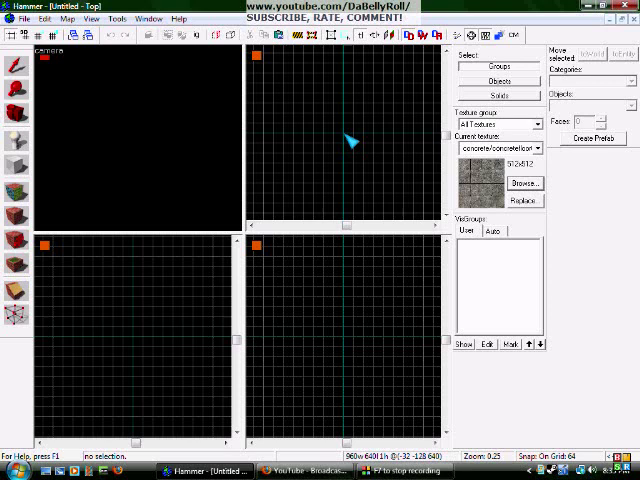
Create a 640 by 448 floor slab brush with the Block tool.
{"action": "left_click", "coordinate": [16, 165]}
{"action": "left_click_drag", "start_coordinate": [284, 102], "coordinate": [397, 186]}
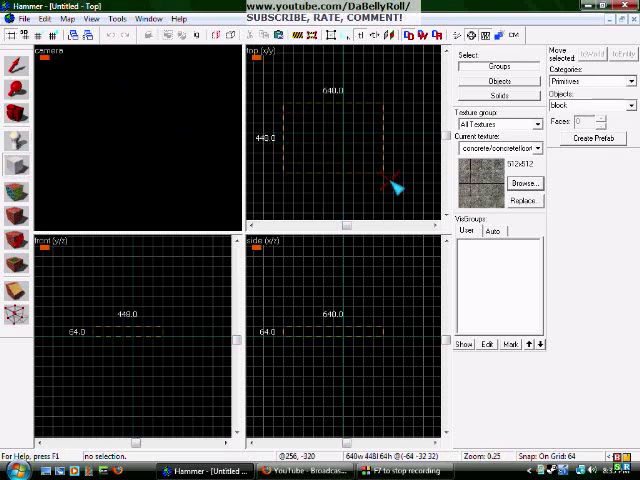
{"action": "key", "text": "Return"}
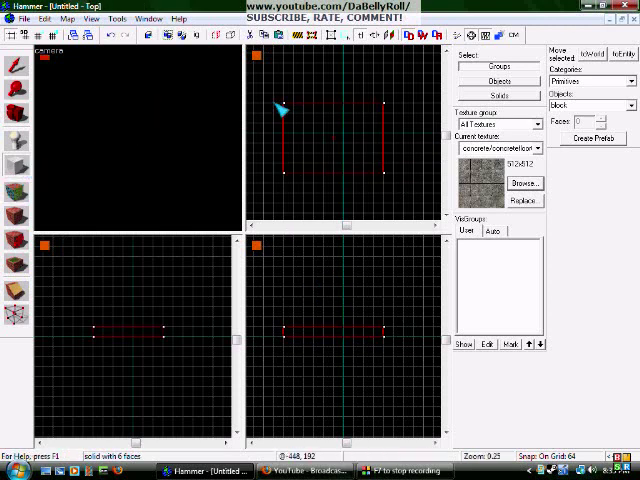
Add a thin 448-long wall along one side and raise it to 320 units.
{"action": "mouse_move", "coordinate": [283, 104]}
{"action": "left_mouse_down"}
{"action": "mouse_move", "coordinate": [293, 190]}
{"action": "mouse_move", "coordinate": [290, 183]}
{"action": "left_mouse_up"}
{"action": "key", "text": "Return"}
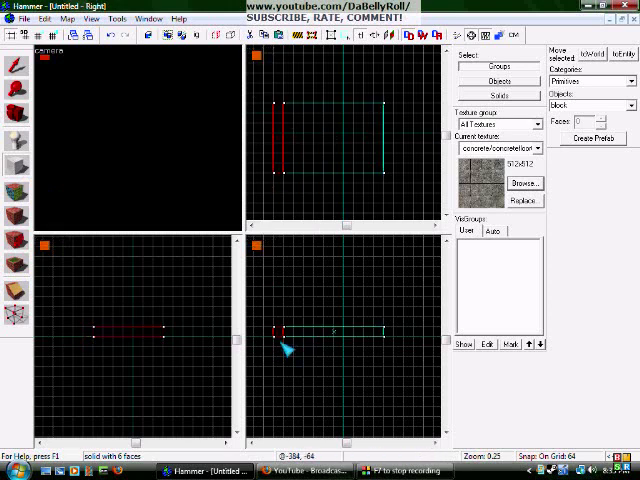
{"action": "left_click", "coordinate": [17, 65]}
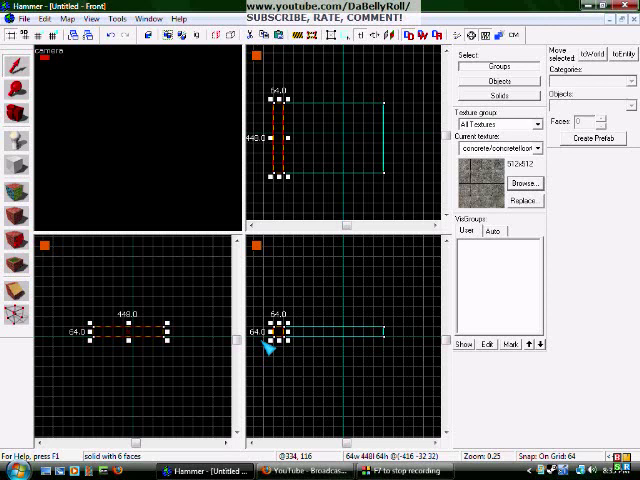
{"action": "left_click_drag", "start_coordinate": [285, 295], "coordinate": [284, 296]}
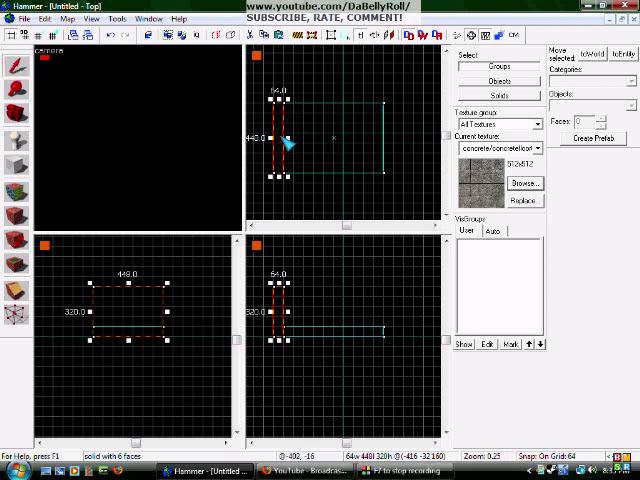
Copy the wall to the opposite side and make a 64-thick, 704-long end wall at the room's edge.
{"action": "left_click_drag", "start_coordinate": [287, 143], "coordinate": [389, 143]}
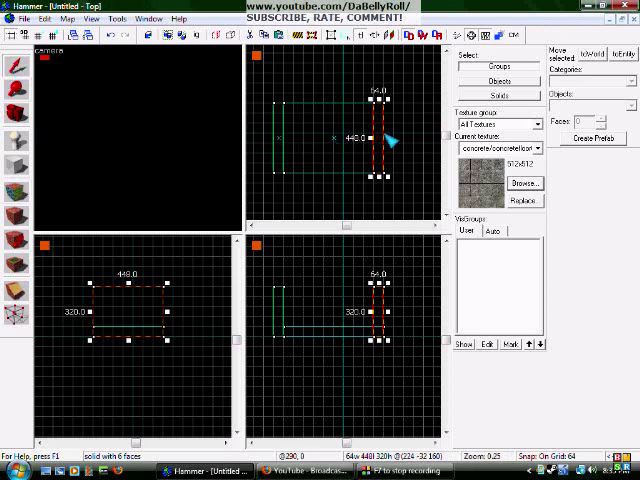
{"action": "mouse_move", "coordinate": [381, 141]}
{"action": "left_mouse_down"}
{"action": "mouse_move", "coordinate": [286, 73]}
{"action": "mouse_move", "coordinate": [296, 80]}
{"action": "left_mouse_up"}
{"action": "scroll", "coordinate": [296, 80], "scroll_direction": "down", "scroll_amount": 2}
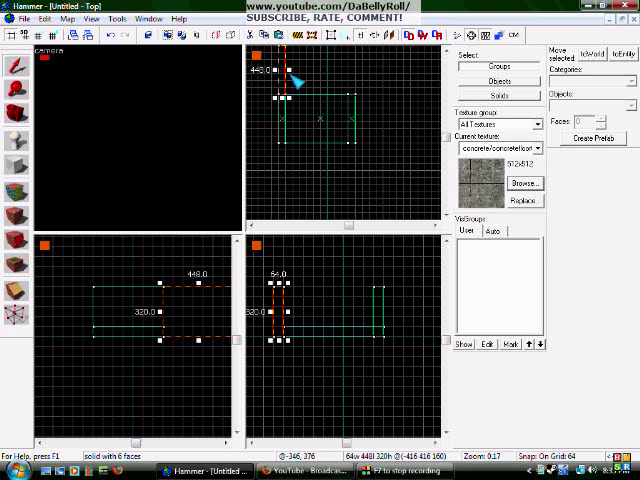
{"action": "scroll", "coordinate": [296, 80], "scroll_direction": "down", "scroll_amount": 2}
{"action": "mouse_move", "coordinate": [289, 58]}
{"action": "left_mouse_down"}
{"action": "mouse_move", "coordinate": [289, 84]}
{"action": "mouse_move", "coordinate": [298, 90]}
{"action": "mouse_move", "coordinate": [339, 91]}
{"action": "left_mouse_up"}
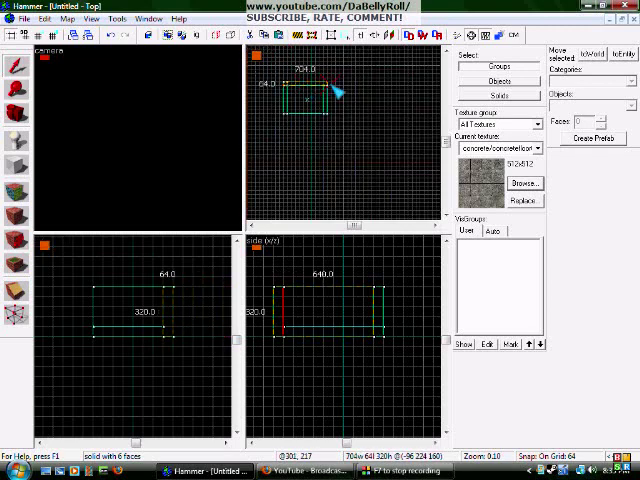
{"action": "scroll", "coordinate": [340, 108], "scroll_direction": "up", "scroll_amount": 2}
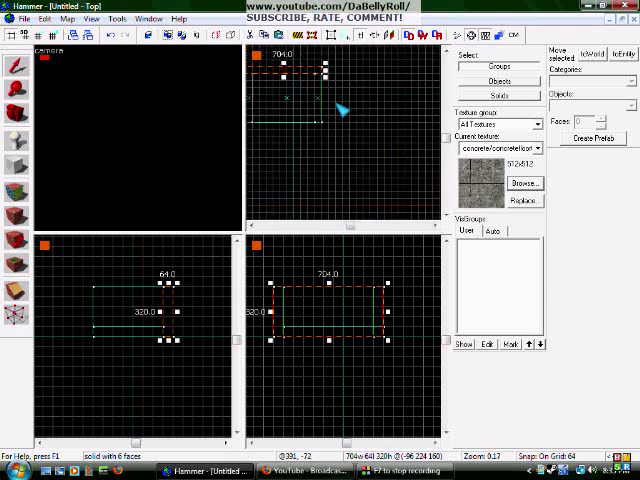
{"action": "scroll", "coordinate": [268, 121], "scroll_direction": "up", "scroll_amount": 2}
{"action": "scroll", "coordinate": [300, 113], "scroll_direction": "down", "scroll_amount": 2}
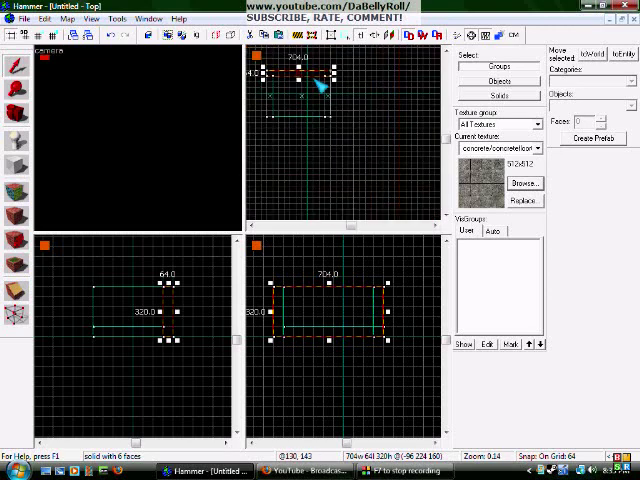
{"action": "mouse_move", "coordinate": [313, 81]}
{"action": "left_mouse_down"}
{"action": "mouse_move", "coordinate": [315, 127]}
{"action": "mouse_move", "coordinate": [307, 141]}
{"action": "left_mouse_up"}
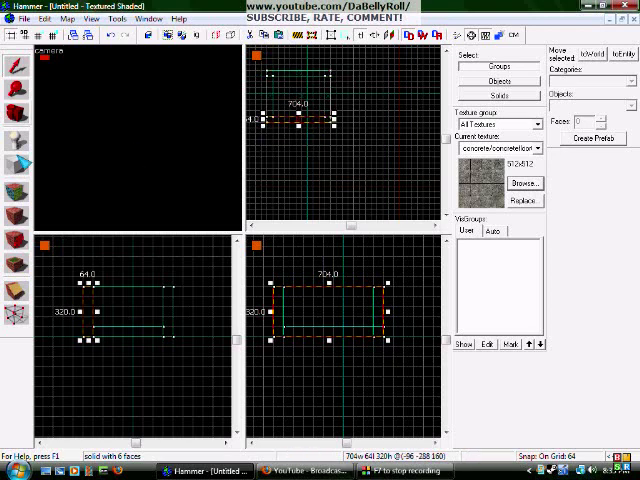
{"action": "key", "text": "shift+b"}
{"action": "key", "text": "ctrl+shift+e"}
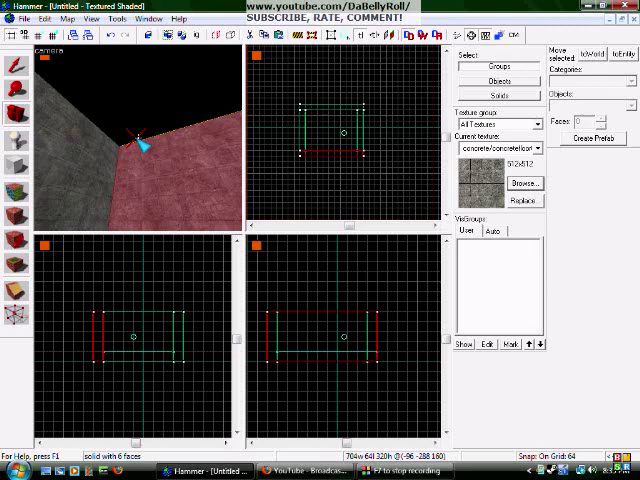
{"action": "key", "text": "Down"}
{"action": "key", "text": "Down"}
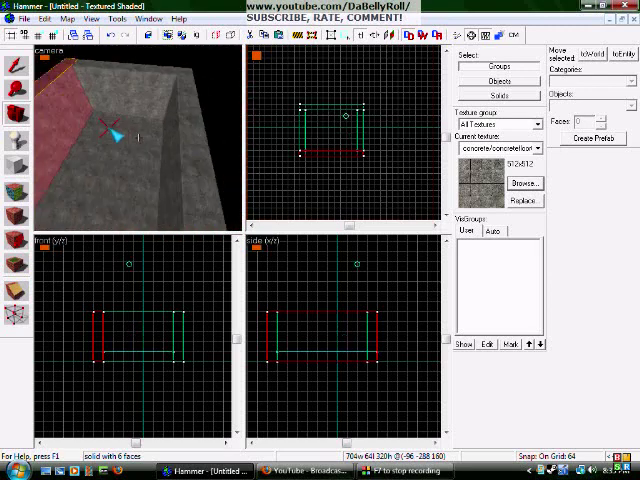
{"action": "key", "text": "Down"}
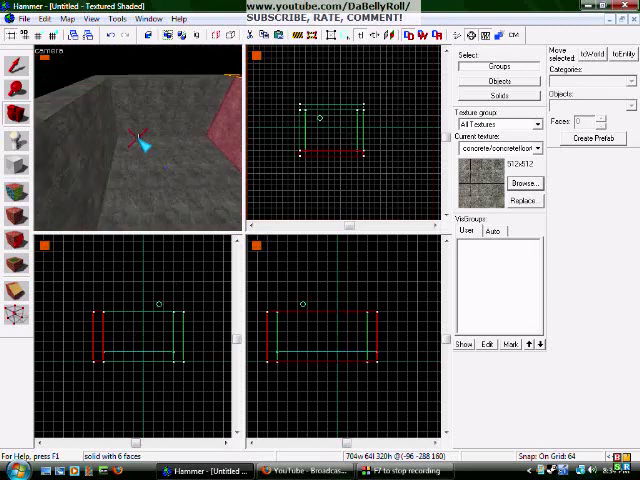
{"action": "key", "text": "Right"}
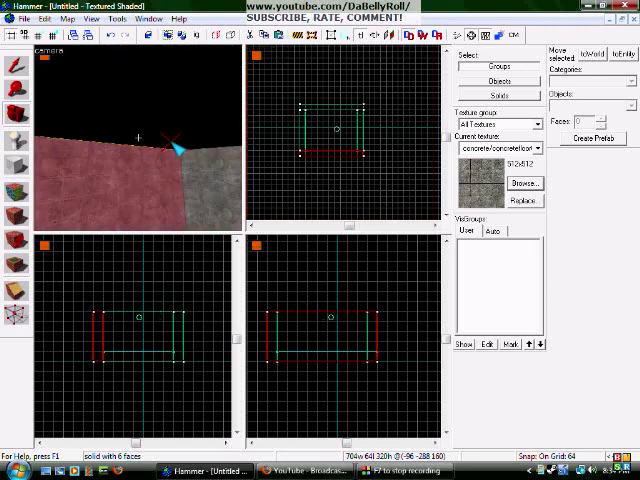
{"action": "key", "text": "Down"}
{"action": "key", "text": "Left"}
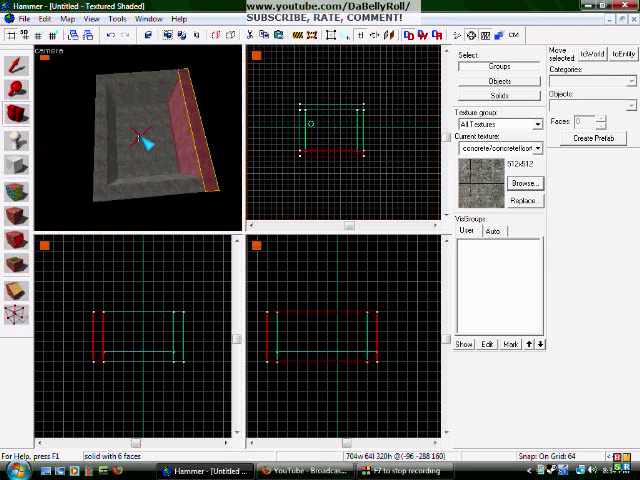
{"action": "key", "text": "Up"}
{"action": "key", "text": "Left"}
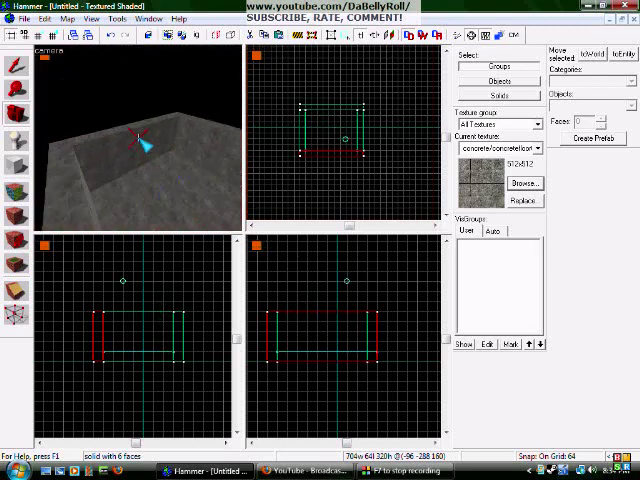
{"action": "key", "text": "Up"}
{"action": "key", "text": "Down"}
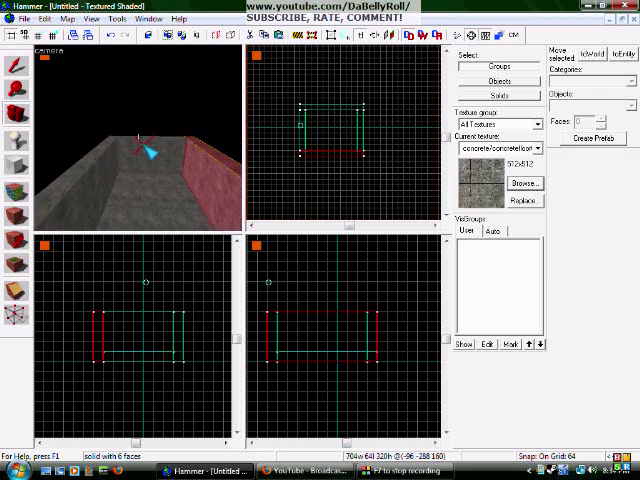
{"action": "key", "text": "Down"}
Mark out a 704-long wall and copy the end wall upward above the room.
{"action": "left_click", "coordinate": [16, 165]}
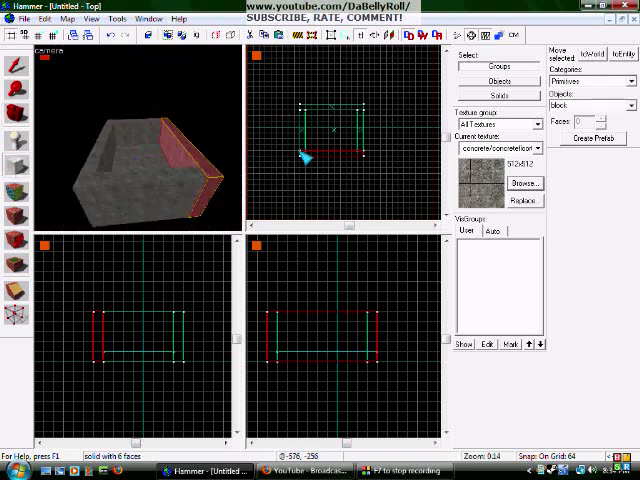
{"action": "left_click_drag", "start_coordinate": [300, 152], "coordinate": [368, 158]}
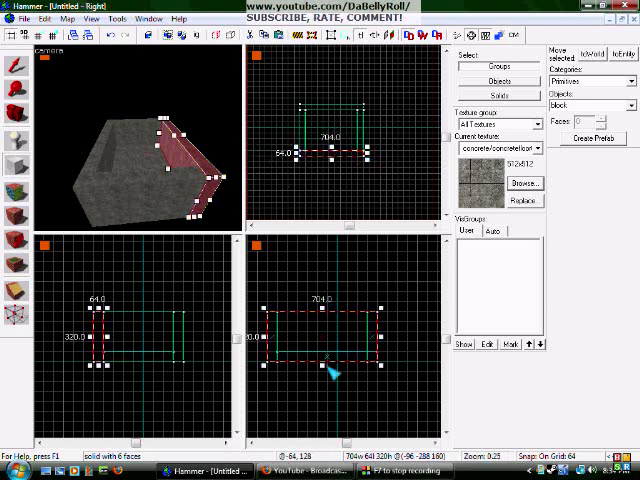
{"action": "left_click_drag", "start_coordinate": [323, 337], "coordinate": [328, 283]}
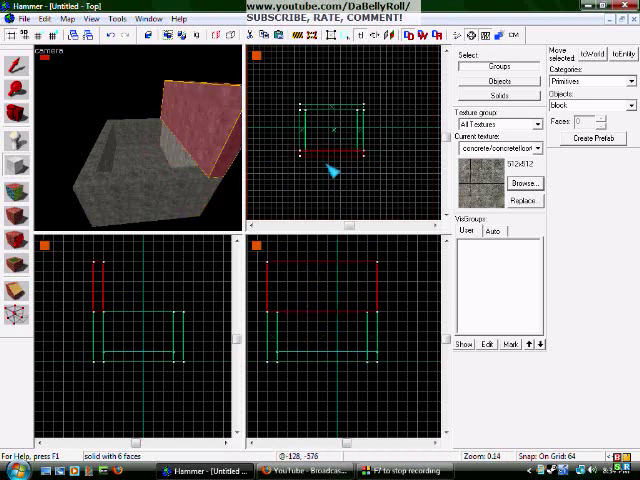
{"action": "left_click", "coordinate": [16, 65]}
Move the raised wall to the far end and outline a 640-long wall above one side.
{"action": "mouse_move", "coordinate": [328, 143]}
{"action": "left_mouse_down"}
{"action": "mouse_move", "coordinate": [332, 103]}
{"action": "mouse_move", "coordinate": [267, 110]}
{"action": "left_mouse_up"}
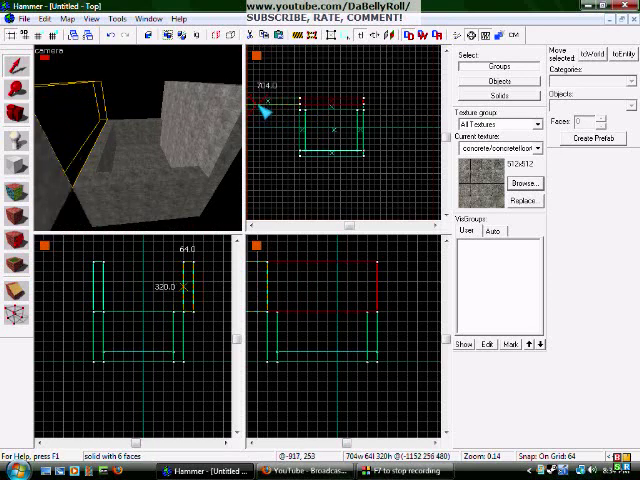
{"action": "left_click_drag", "start_coordinate": [265, 112], "coordinate": [266, 110]}
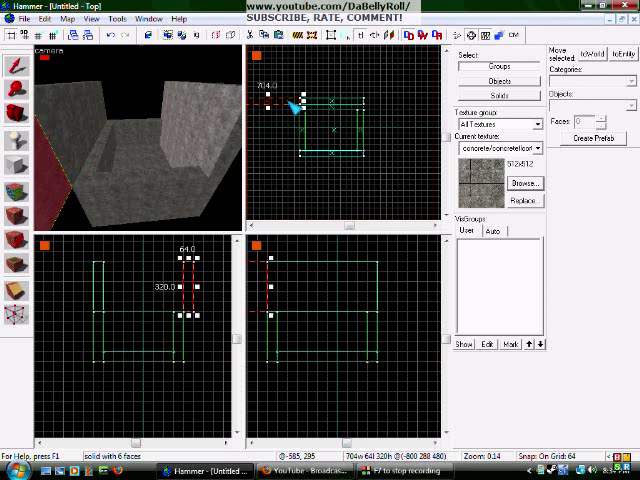
{"action": "mouse_move", "coordinate": [307, 108]}
{"action": "left_mouse_down"}
{"action": "mouse_move", "coordinate": [273, 106]}
{"action": "mouse_move", "coordinate": [297, 127]}
{"action": "mouse_move", "coordinate": [300, 108]}
{"action": "mouse_move", "coordinate": [303, 165]}
{"action": "left_mouse_up"}
Create the 640-long wall as a solid and orbit the 3D view into the room.
{"action": "key", "text": "Return"}
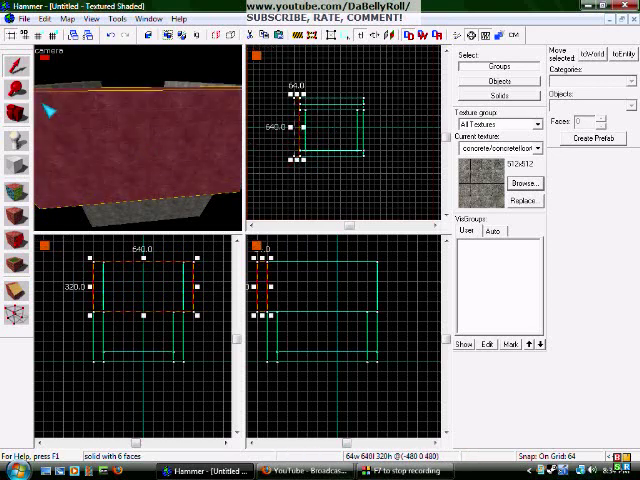
{"action": "mouse_move", "coordinate": [143, 121]}
{"action": "left_mouse_down"}
{"action": "mouse_move", "coordinate": [143, 145]}
{"action": "mouse_move", "coordinate": [143, 137]}
{"action": "left_mouse_up"}
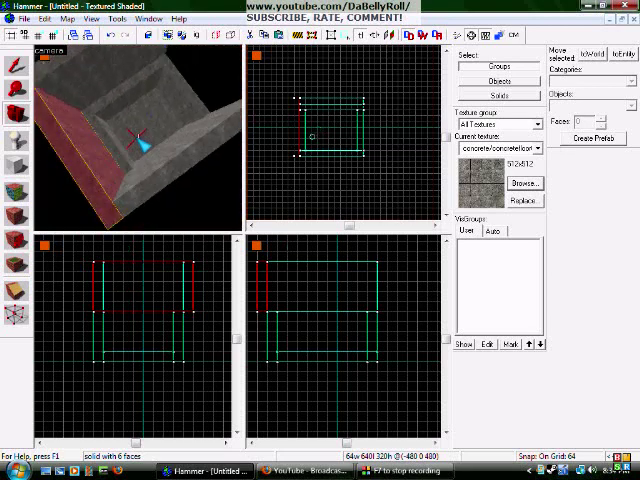
{"action": "left_click_drag", "start_coordinate": [143, 140], "coordinate": [143, 141]}
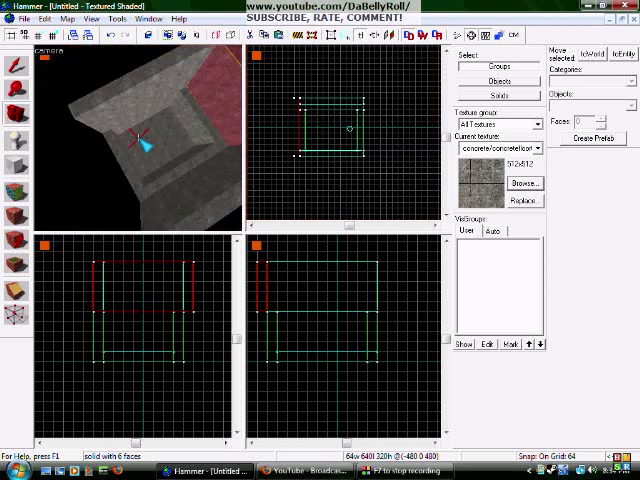
{"action": "left_click_drag", "start_coordinate": [143, 142], "coordinate": [145, 146]}
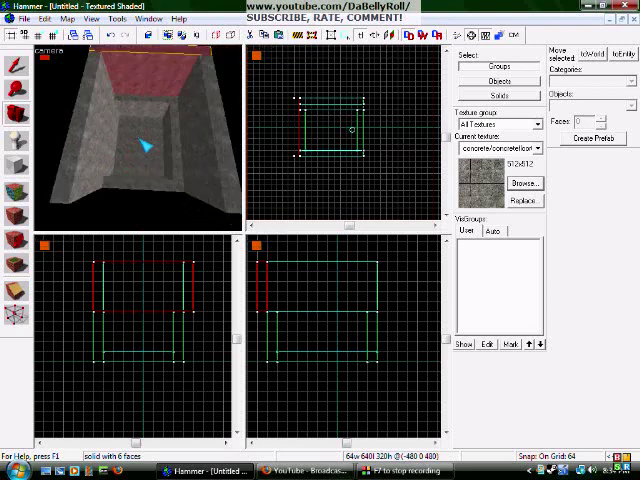
Nudge the raised 704-long end wall one grid step inward, then check the other brushes.
{"action": "left_click", "coordinate": [16, 64]}
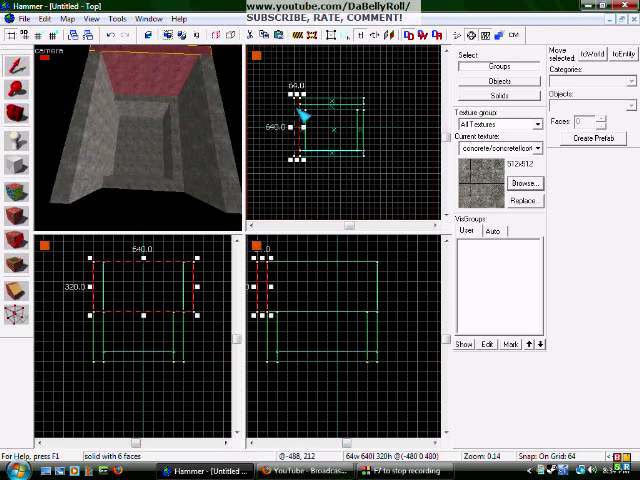
{"action": "left_click", "coordinate": [303, 122]}
{"action": "left_click", "coordinate": [335, 107]}
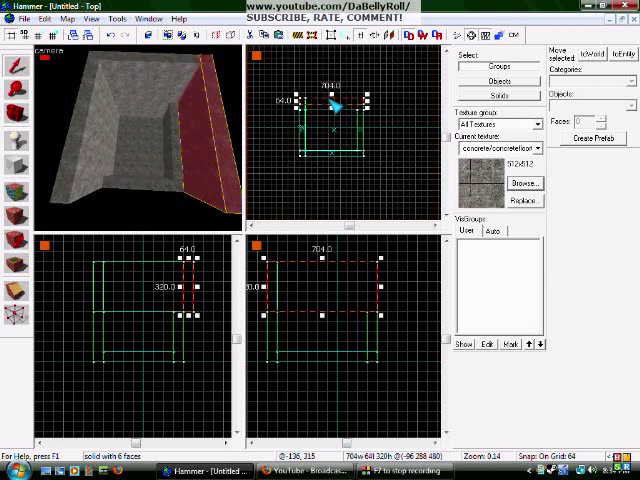
{"action": "left_click_drag", "start_coordinate": [335, 107], "coordinate": [334, 114]}
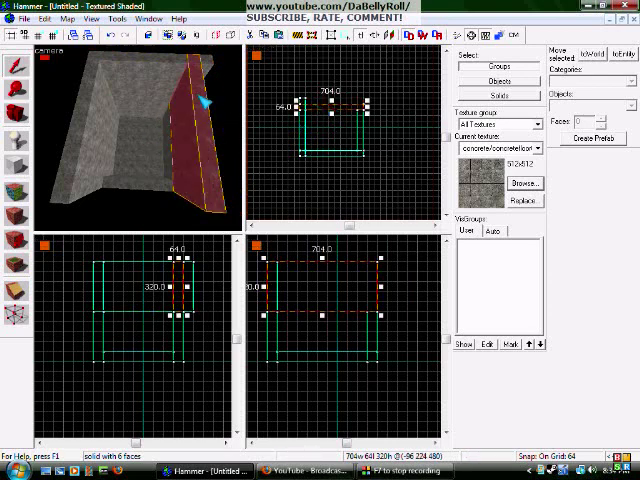
{"action": "left_click", "coordinate": [305, 118]}
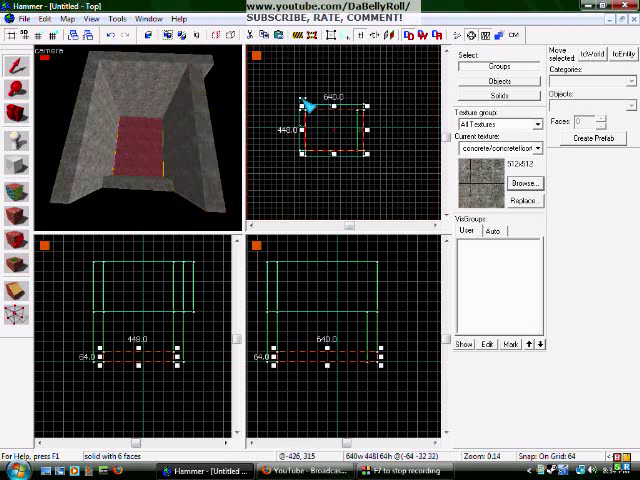
{"action": "left_click", "coordinate": [304, 100]}
{"action": "left_click", "coordinate": [310, 105]}
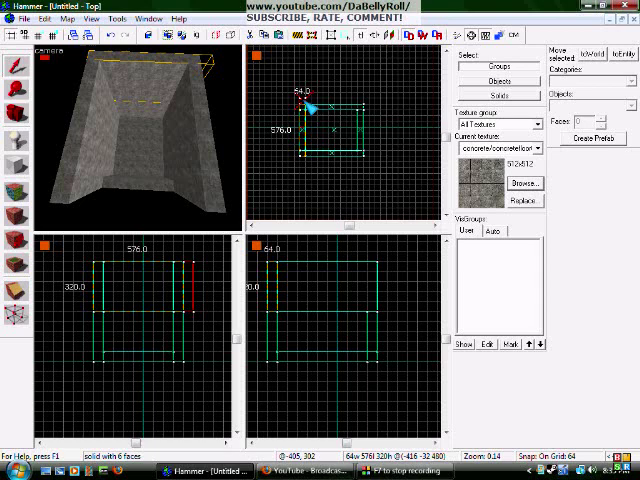
{"action": "left_click", "coordinate": [303, 115]}
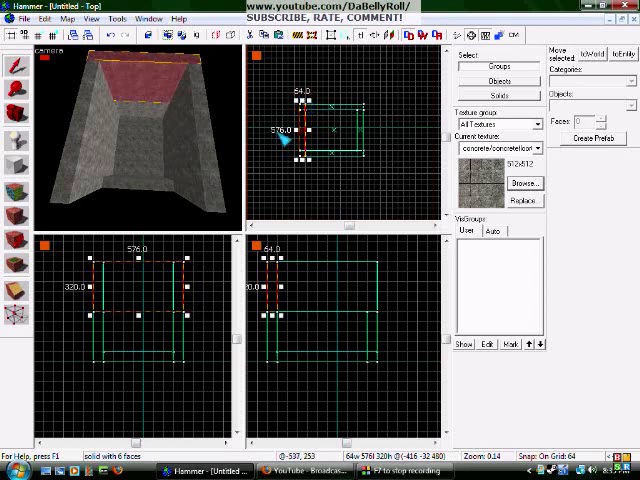
Clone the 576-long wall to the room's opposite side and orbit to inspect it.
{"action": "left_click", "coordinate": [18, 112]}
{"action": "left_click_drag", "start_coordinate": [143, 143], "coordinate": [145, 147]}
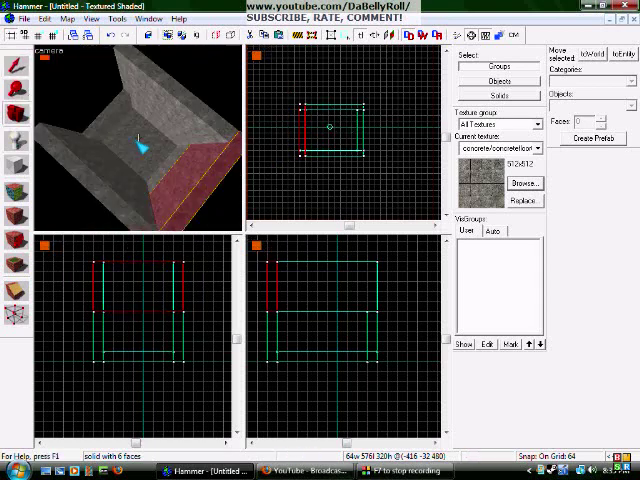
{"action": "left_click", "coordinate": [15, 68]}
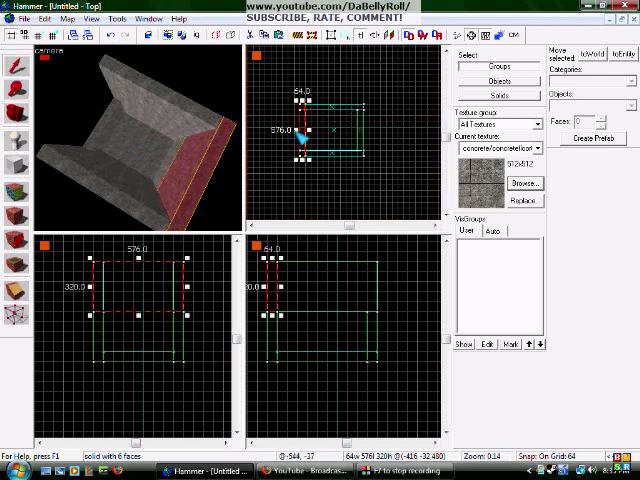
{"action": "left_click_drag", "start_coordinate": [303, 138], "coordinate": [367, 142]}
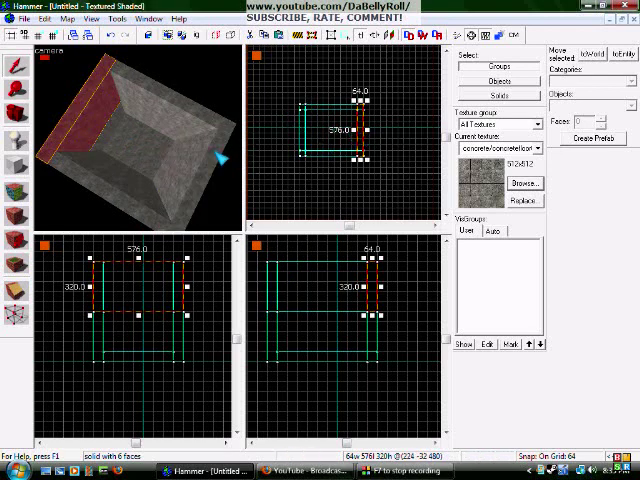
{"action": "key", "text": "Left"}
{"action": "key", "text": "Left"}
{"action": "left_click", "coordinate": [15, 113]}
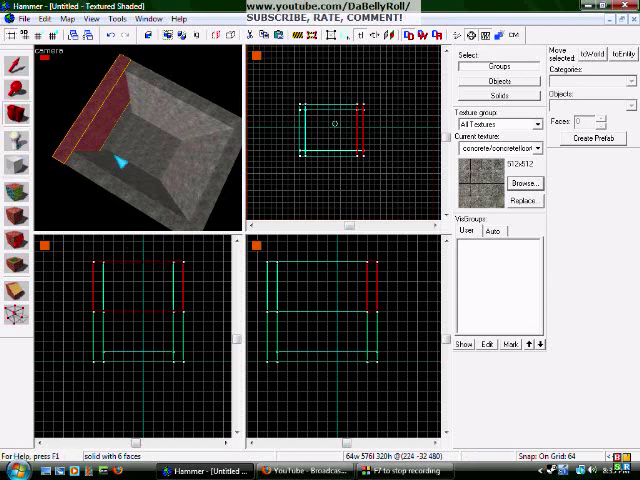
{"action": "mouse_move", "coordinate": [140, 143]}
{"action": "left_mouse_down"}
{"action": "mouse_move", "coordinate": [166, 149]}
{"action": "mouse_move", "coordinate": [145, 138]}
{"action": "mouse_move", "coordinate": [100, 203]}
{"action": "mouse_move", "coordinate": [145, 145]}
{"action": "left_mouse_up"}
{"action": "scroll", "coordinate": [143, 145], "scroll_direction": "down", "scroll_amount": 3}
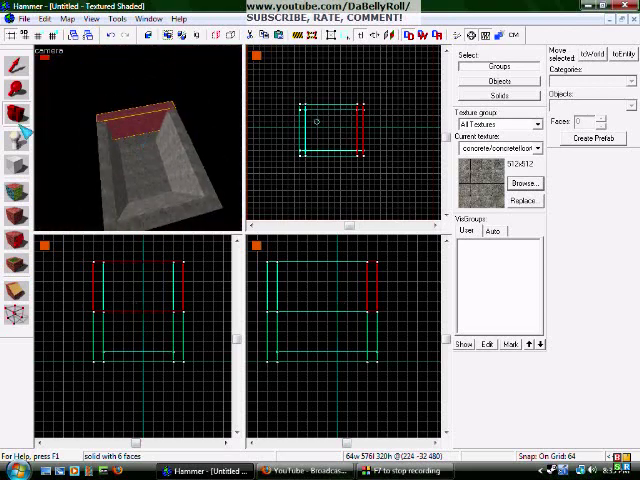
Choose tools/toolsskybox in the texture browser as the current texture.
{"action": "left_click", "coordinate": [512, 185]}
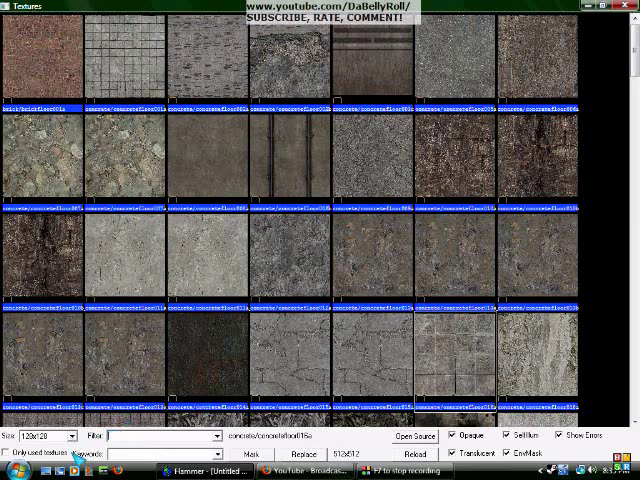
{"action": "scroll", "coordinate": [75, 453], "scroll_direction": "down", "scroll_amount": 5}
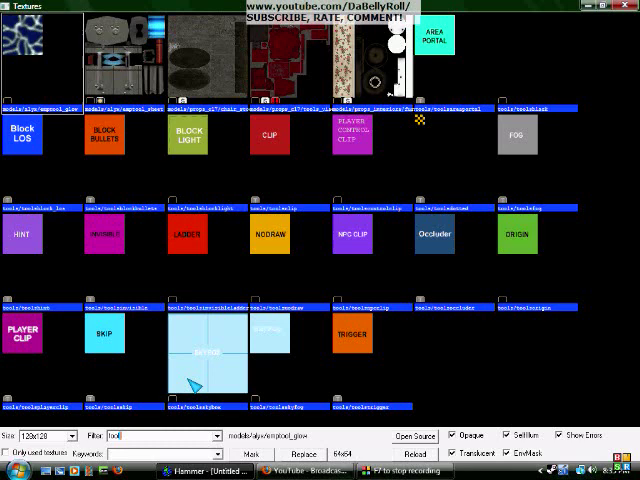
{"action": "left_click", "coordinate": [204, 349]}
{"action": "double_click", "coordinate": [210, 355]}
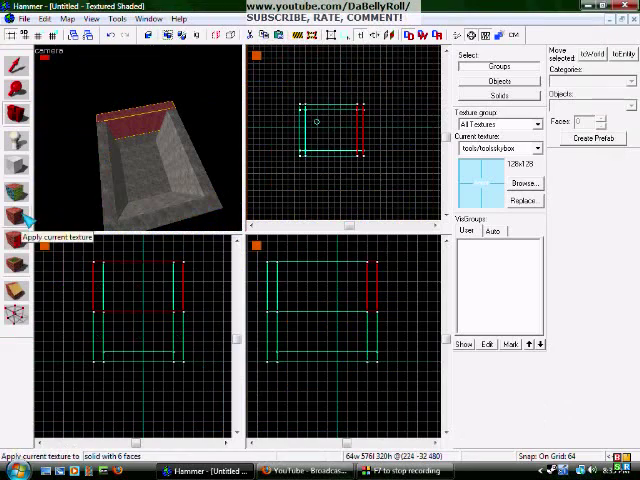
Apply the toolsskybox texture to the right and front outer walls.
{"action": "left_click", "coordinate": [17, 64]}
{"action": "left_click", "coordinate": [195, 177]}
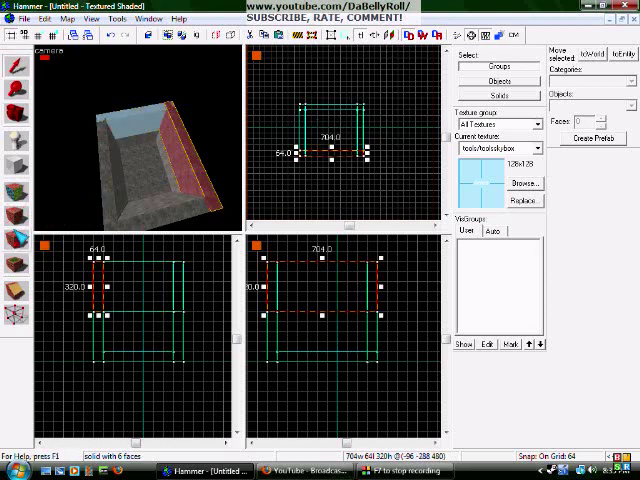
{"action": "left_click", "coordinate": [17, 213]}
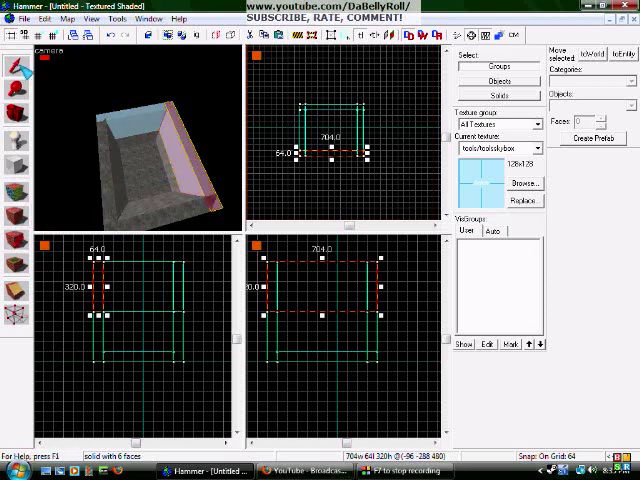
{"action": "left_click", "coordinate": [117, 171]}
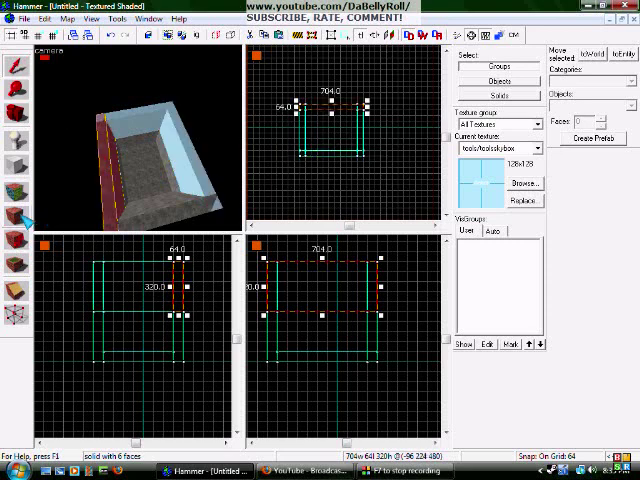
{"action": "left_click", "coordinate": [167, 223]}
{"action": "left_click", "coordinate": [16, 215]}
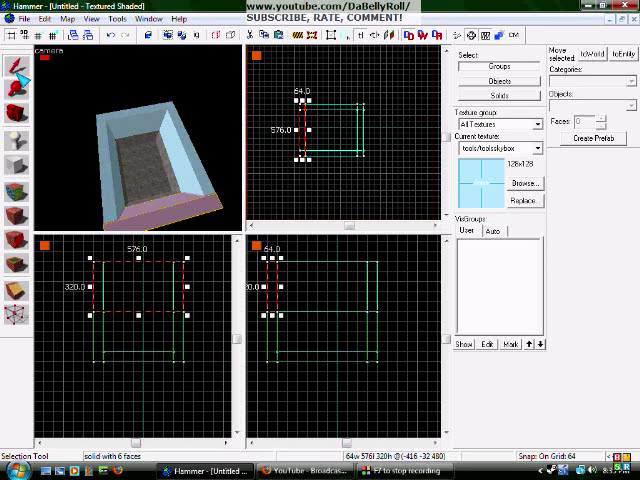
Move the 3D camera inside the room and look around.
{"action": "left_click", "coordinate": [16, 112]}
{"action": "left_click_drag", "start_coordinate": [143, 143], "coordinate": [143, 143]}
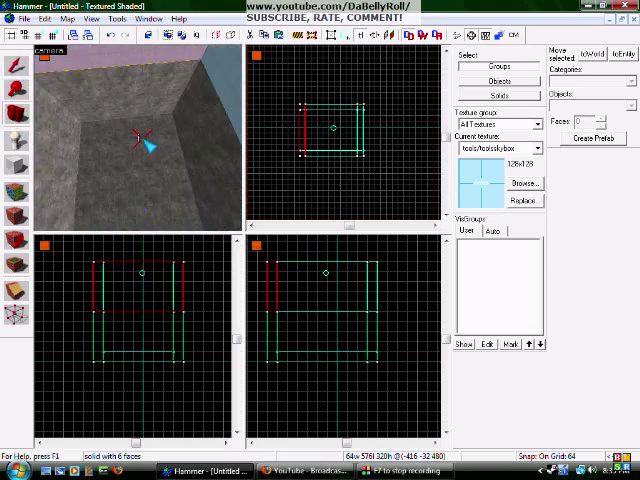
{"action": "left_click_drag", "start_coordinate": [143, 143], "coordinate": [105, 143]}
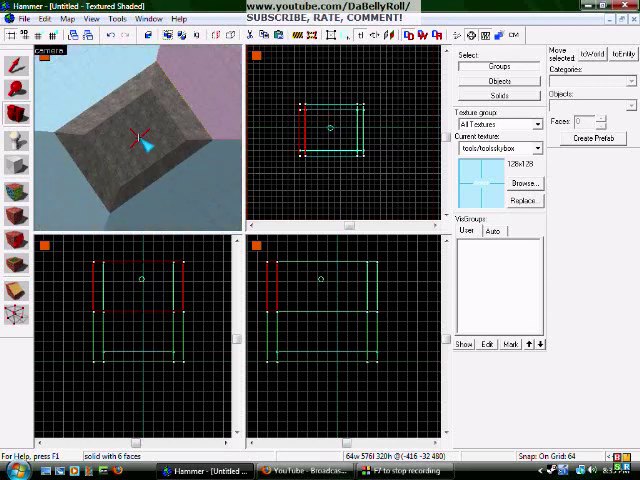
Draw a 704 by 576 block over the room, flatten it into a thin roof, and create it.
{"action": "left_click", "coordinate": [15, 165]}
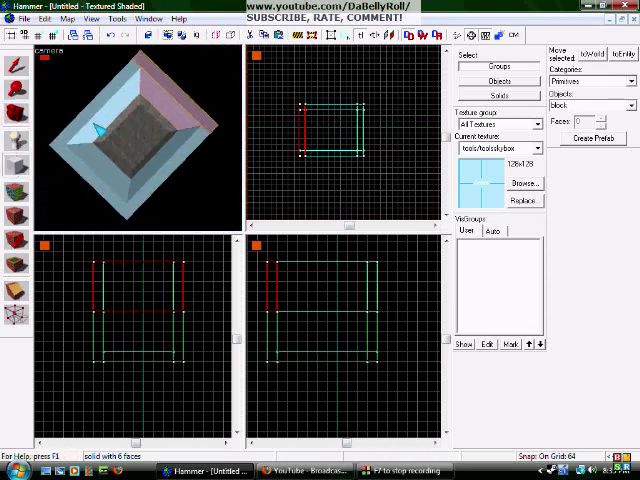
{"action": "left_click", "coordinate": [307, 113]}
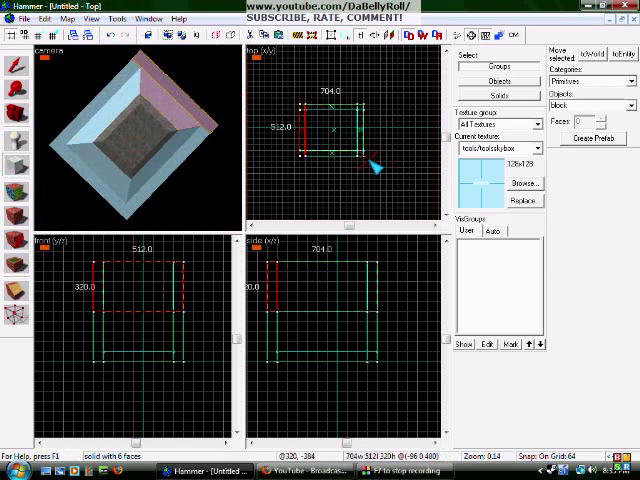
{"action": "left_click_drag", "start_coordinate": [375, 167], "coordinate": [377, 168]}
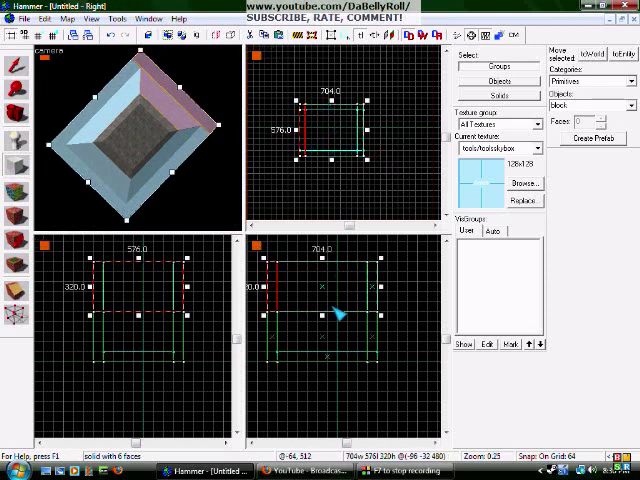
{"action": "left_click_drag", "start_coordinate": [330, 318], "coordinate": [336, 279]}
{"action": "key", "text": "Return"}
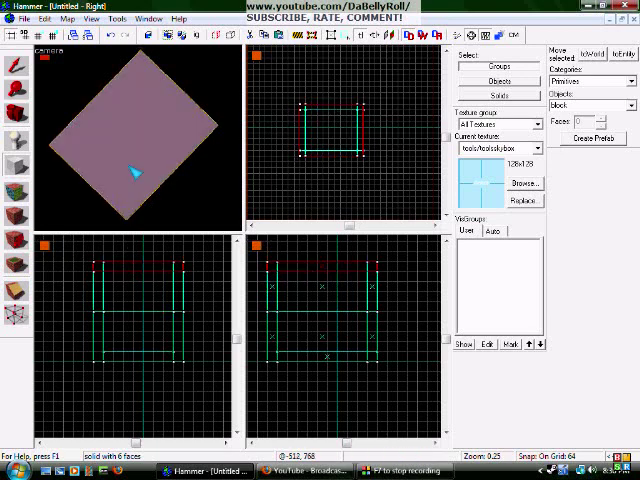
{"action": "key", "text": "shift+s"}
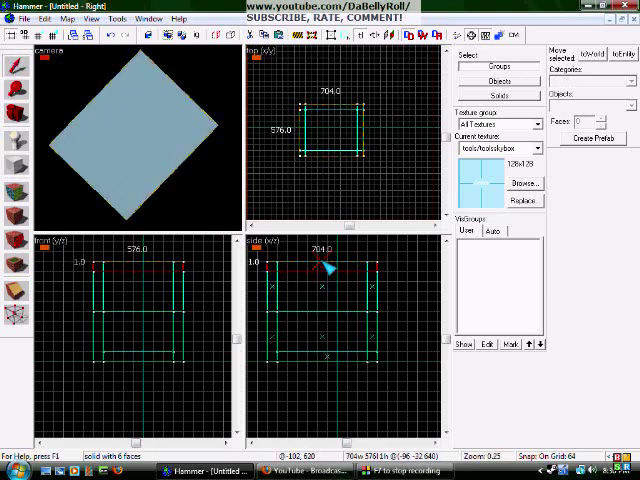
{"action": "left_click", "coordinate": [15, 113]}
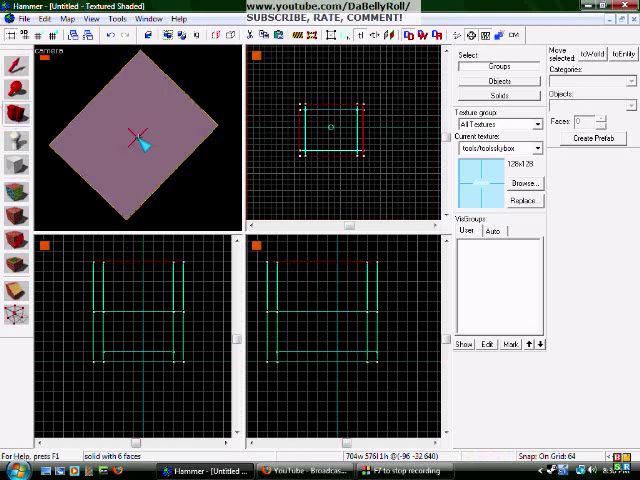
{"action": "left_click_drag", "start_coordinate": [141, 140], "coordinate": [146, 142]}
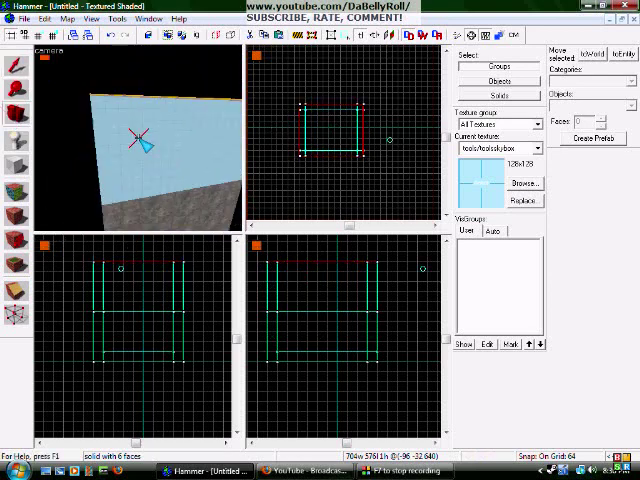
{"action": "key", "text": "s"}
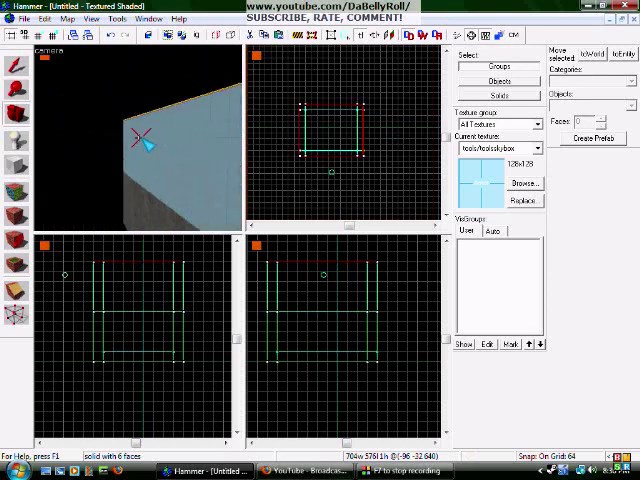
{"action": "key", "text": "w"}
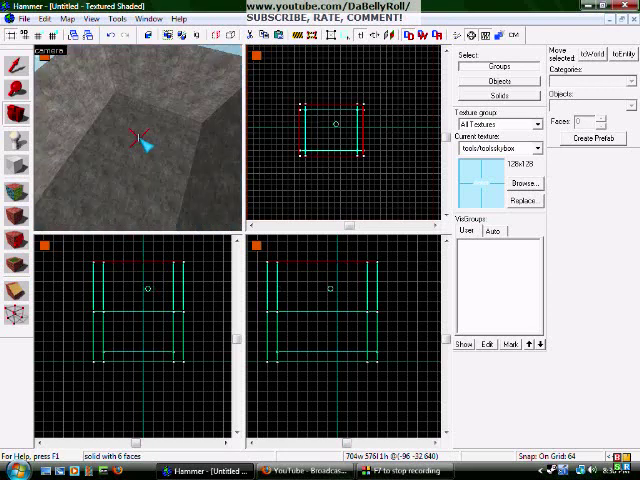
{"action": "key", "text": "s"}
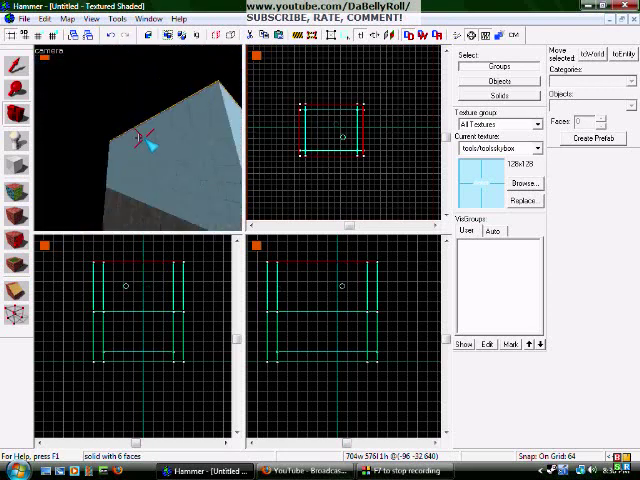
{"action": "key", "text": "s"}
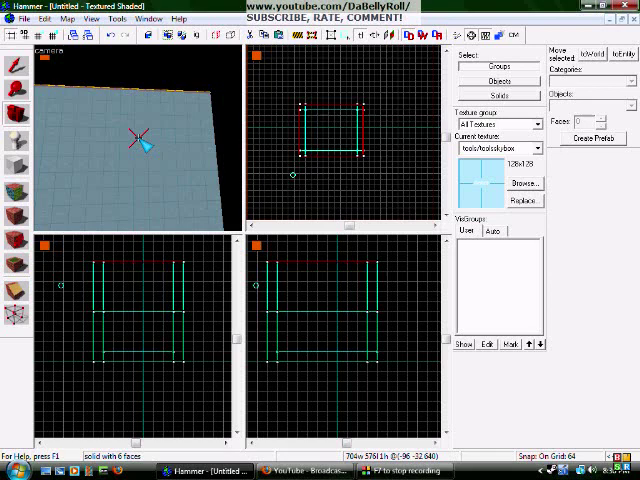
{"action": "key", "text": "w"}
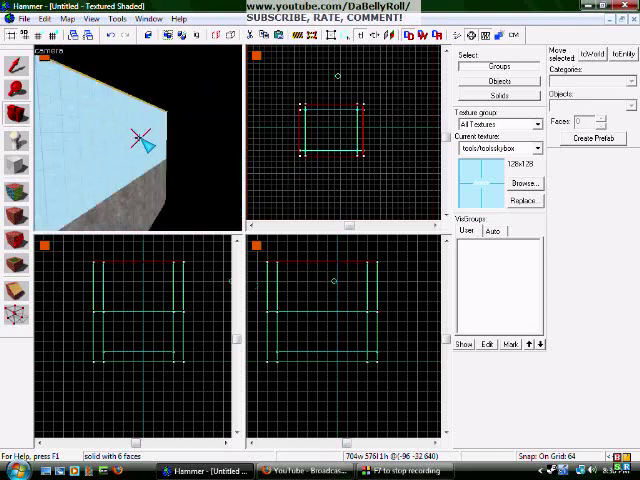
{"action": "key", "text": "s"}
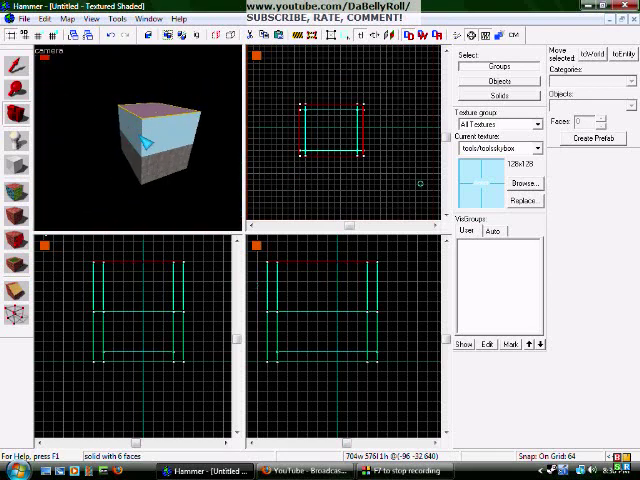
{"action": "key", "text": "w"}
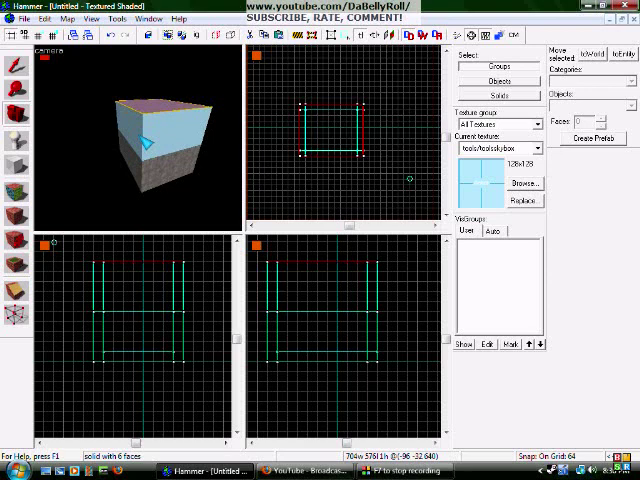